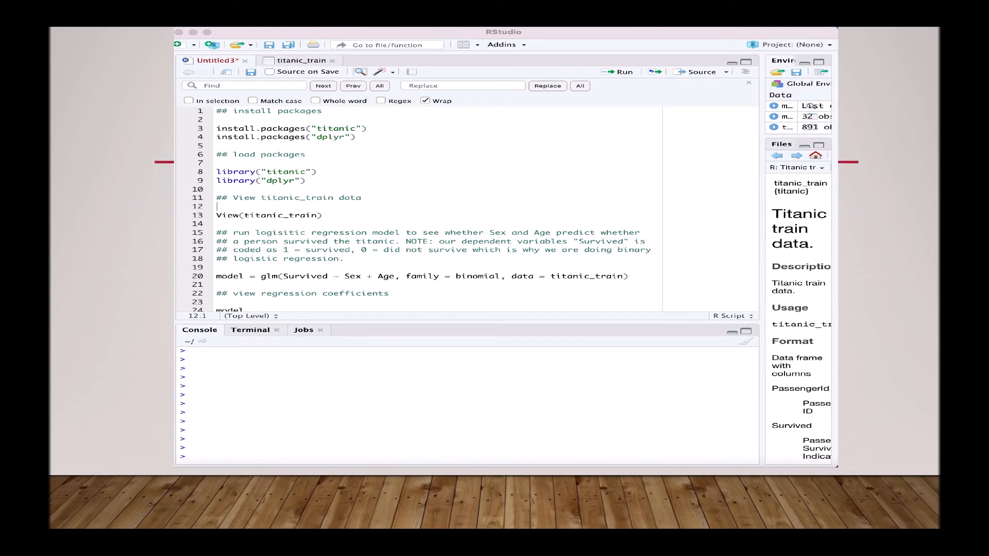
{"action": "left_click_drag", "start_coordinate": [360, 137], "coordinate": [214, 129]}
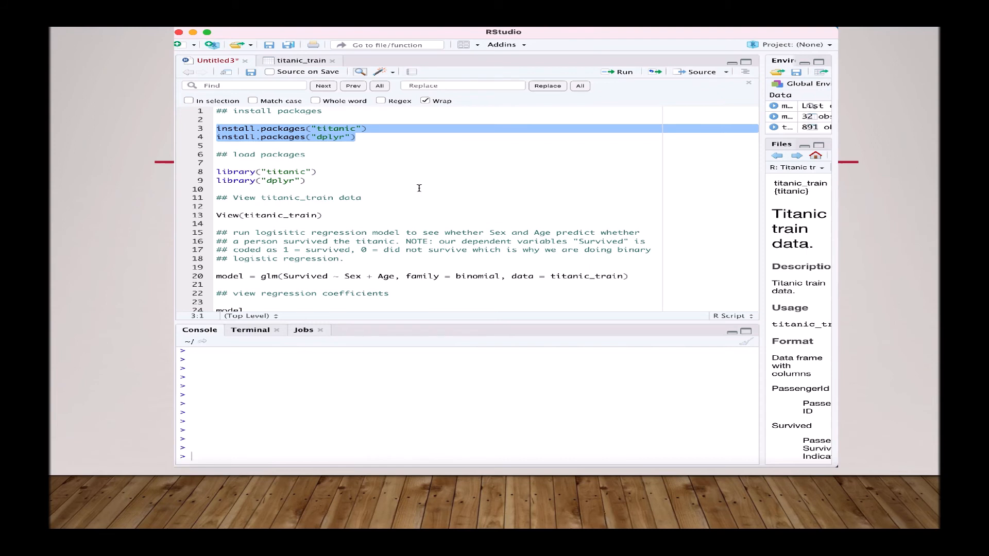
{"action": "left_click_drag", "start_coordinate": [309, 182], "coordinate": [205, 173]}
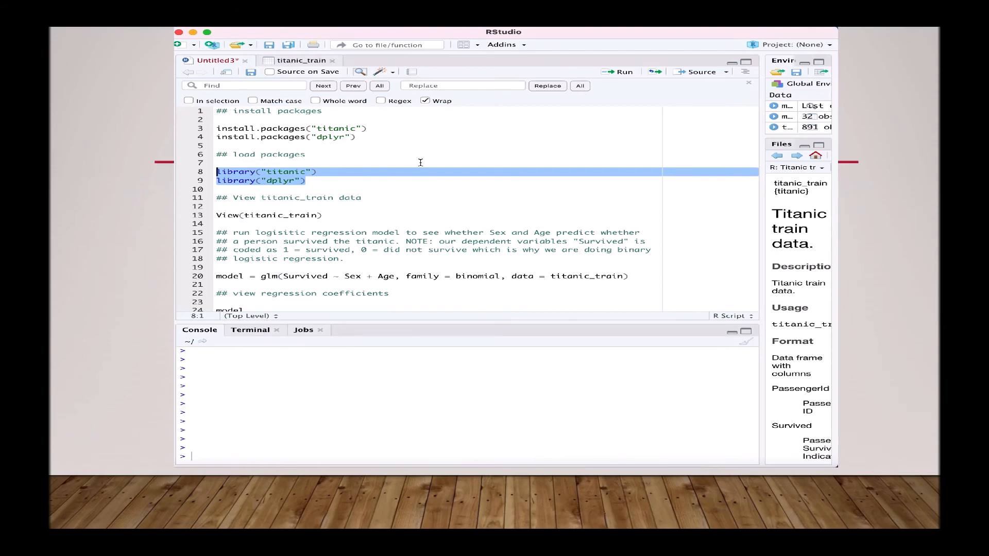
Run the library(titanic) and library(dplyr) lines to load both packages
{"action": "key", "text": "super+Return"}
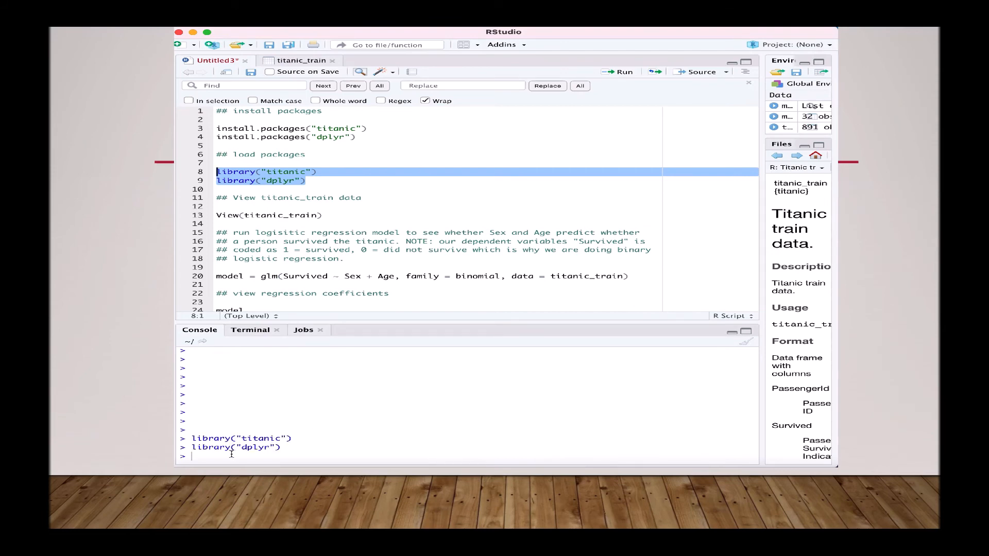
{"action": "scroll", "coordinate": [389, 236], "scroll_direction": "down", "scroll_amount": 5}
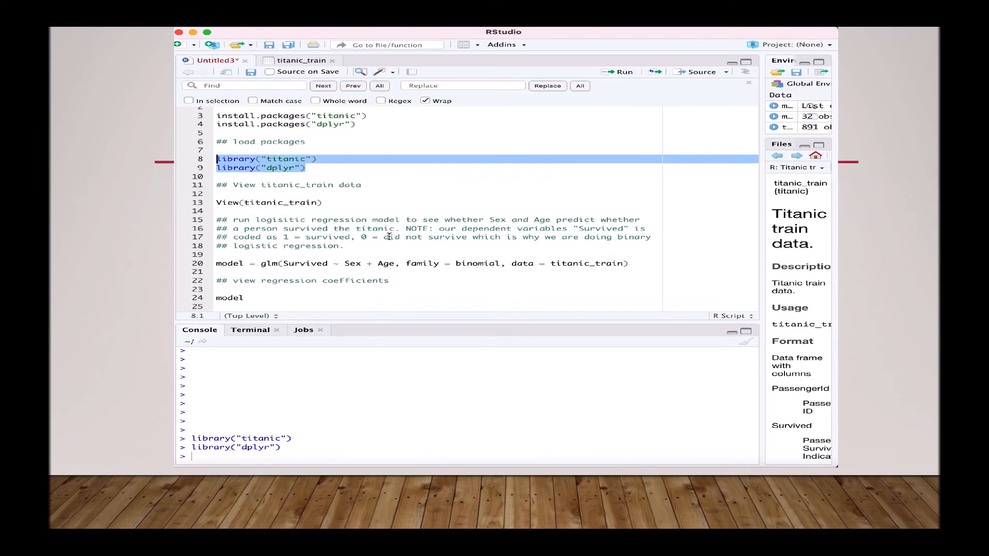
{"action": "scroll", "coordinate": [389, 236], "scroll_direction": "down", "scroll_amount": 1}
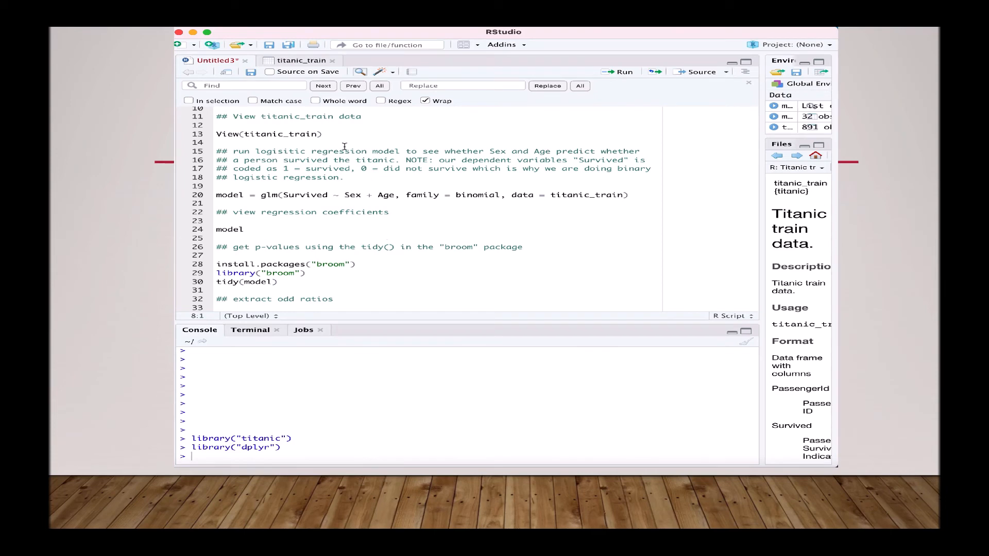
Run View(titanic_train) and browse the 891-row, 12-column table before returning to the script
{"action": "left_click_drag", "start_coordinate": [329, 135], "coordinate": [211, 134]}
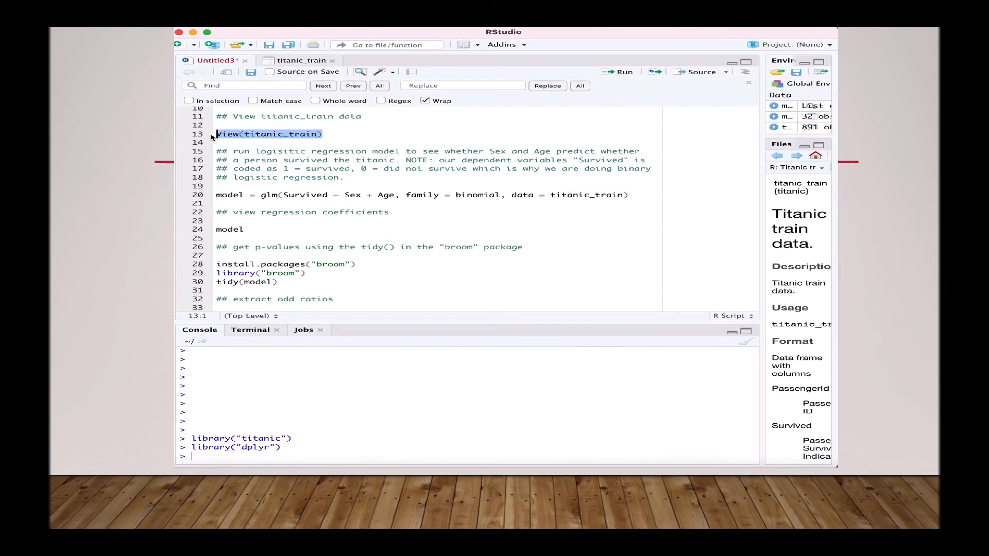
{"action": "key", "text": "super+Return"}
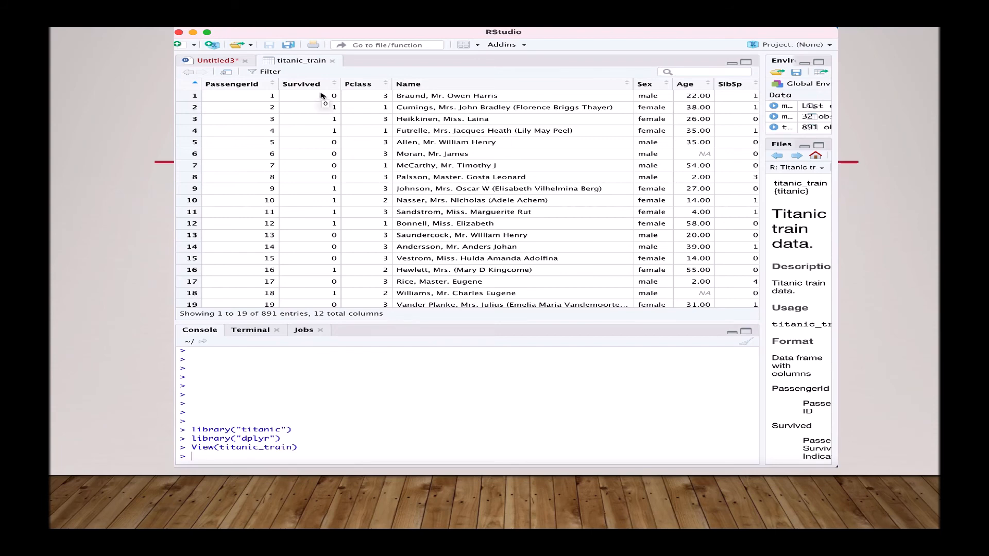
{"action": "left_click", "coordinate": [232, 64]}
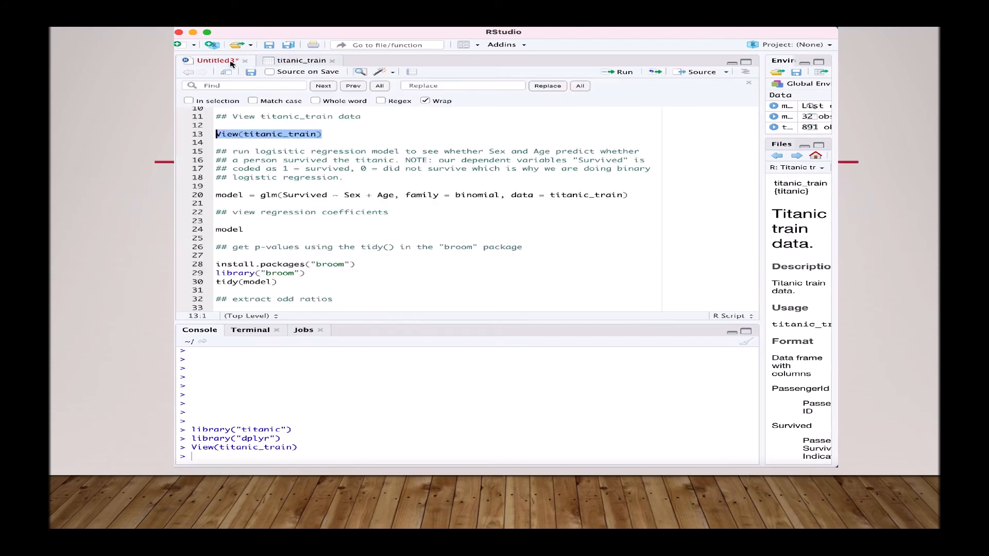
{"action": "scroll", "coordinate": [401, 224], "scroll_direction": "down", "scroll_amount": 2}
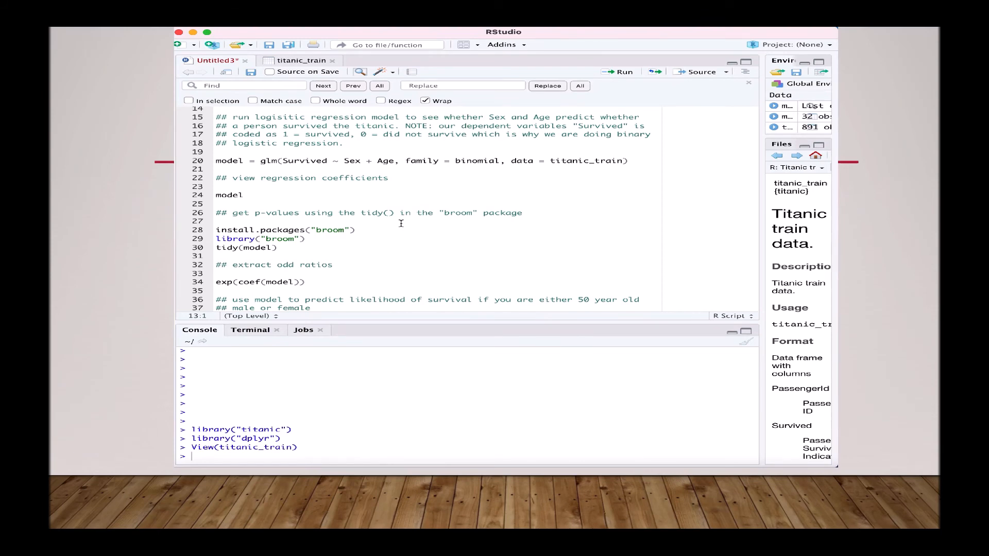
{"action": "left_click", "coordinate": [310, 65]}
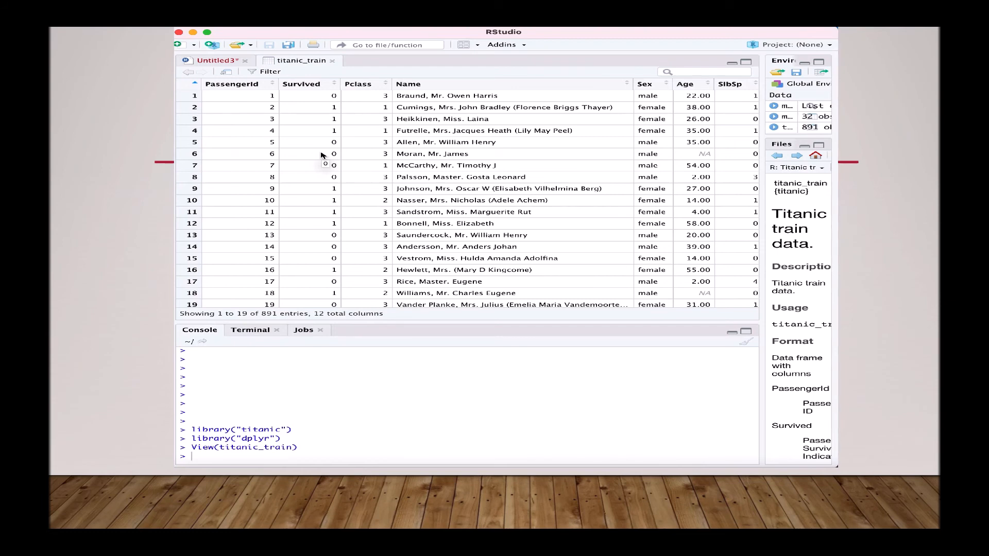
{"action": "left_click", "coordinate": [235, 63]}
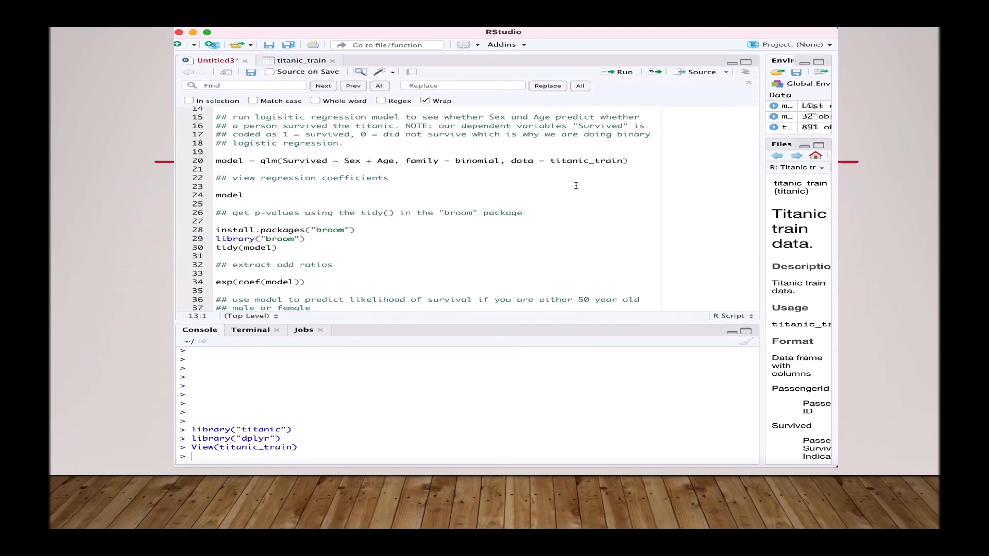
Walk through the glm line: the Survived outcome, the family = binomial argument and the model name
{"action": "left_click_drag", "start_coordinate": [630, 161], "coordinate": [214, 161]}
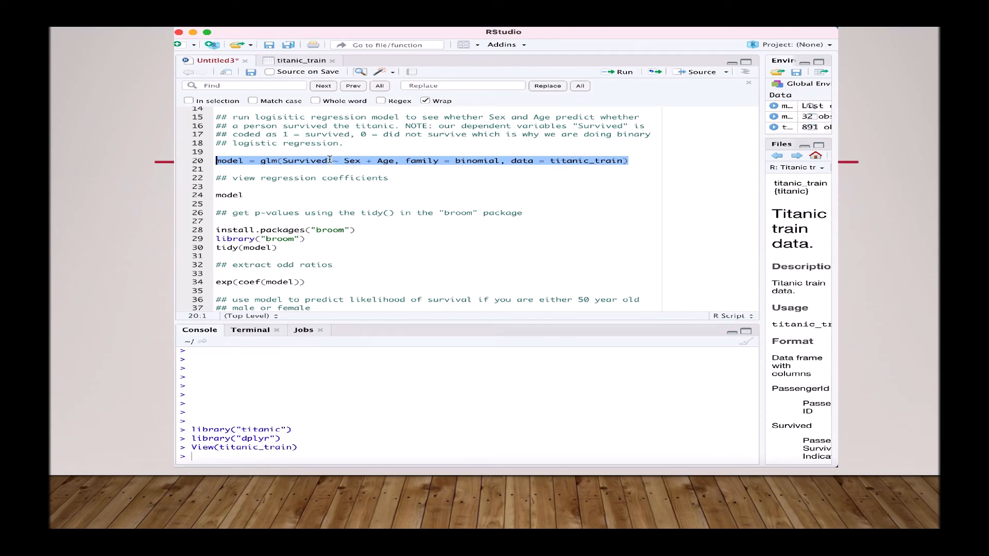
{"action": "left_click_drag", "start_coordinate": [328, 161], "coordinate": [282, 161]}
{"action": "left_click", "coordinate": [500, 160]}
{"action": "left_click_drag", "start_coordinate": [501, 161], "coordinate": [406, 161]}
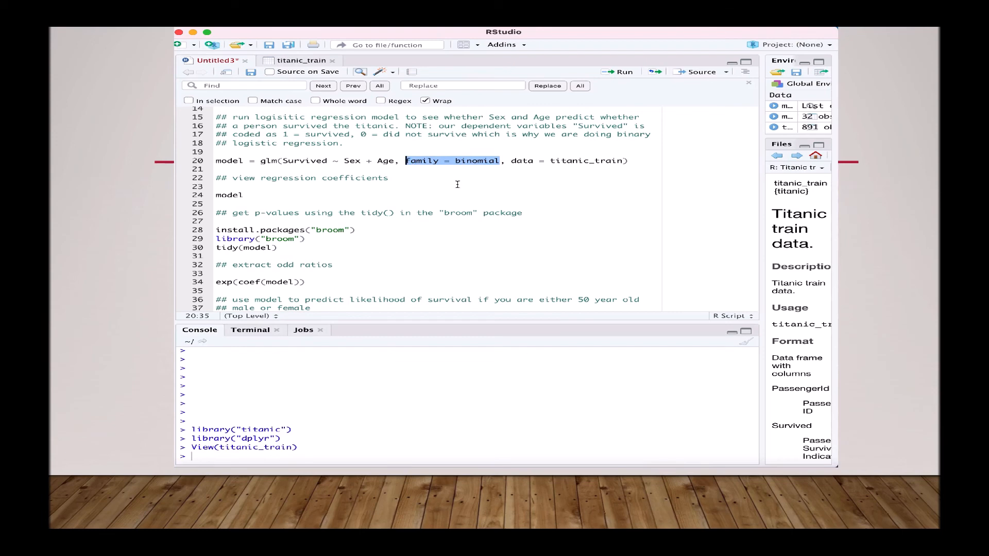
{"action": "left_click", "coordinate": [423, 177]}
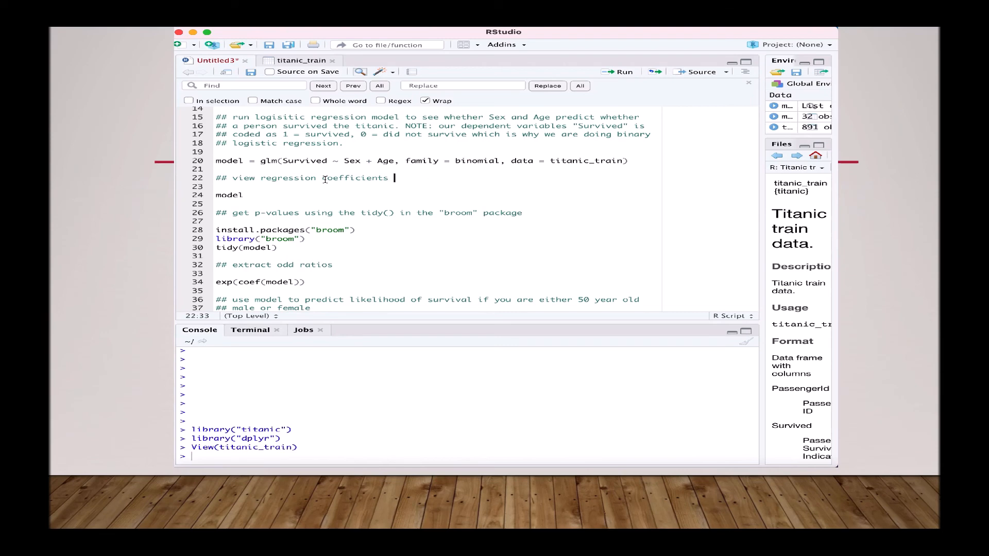
{"action": "left_click_drag", "start_coordinate": [244, 161], "coordinate": [213, 162]}
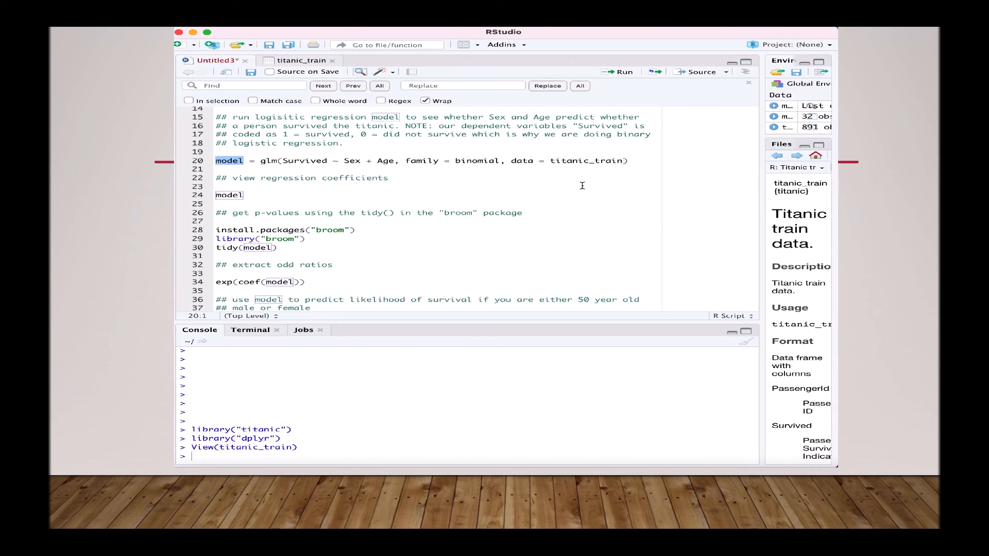
Fit model = glm(Survived ~ Sex + Age, family = binomial, data = titanic_train)
{"action": "left_click_drag", "start_coordinate": [638, 161], "coordinate": [189, 164]}
{"action": "key", "text": "ctrl+Return"}
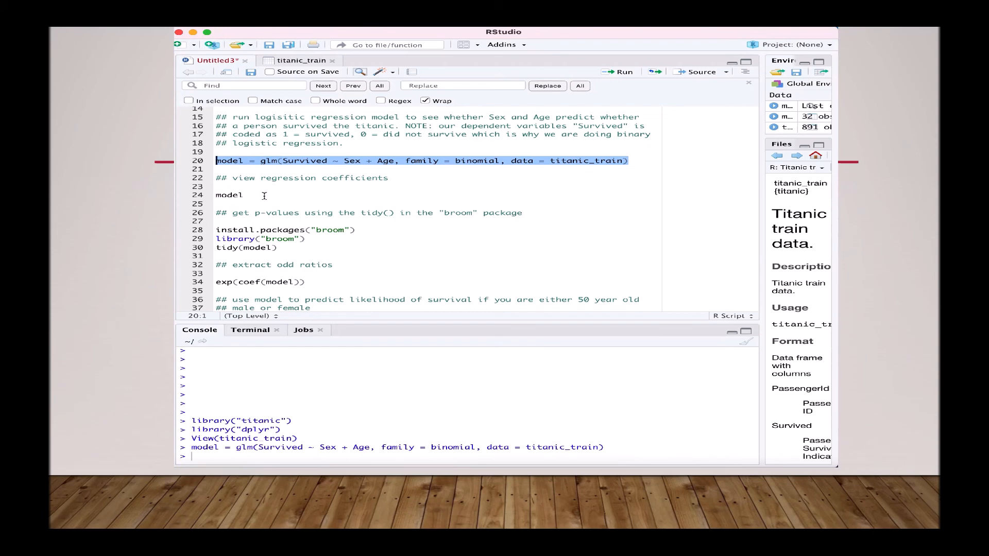
{"action": "left_click_drag", "start_coordinate": [245, 196], "coordinate": [210, 199]}
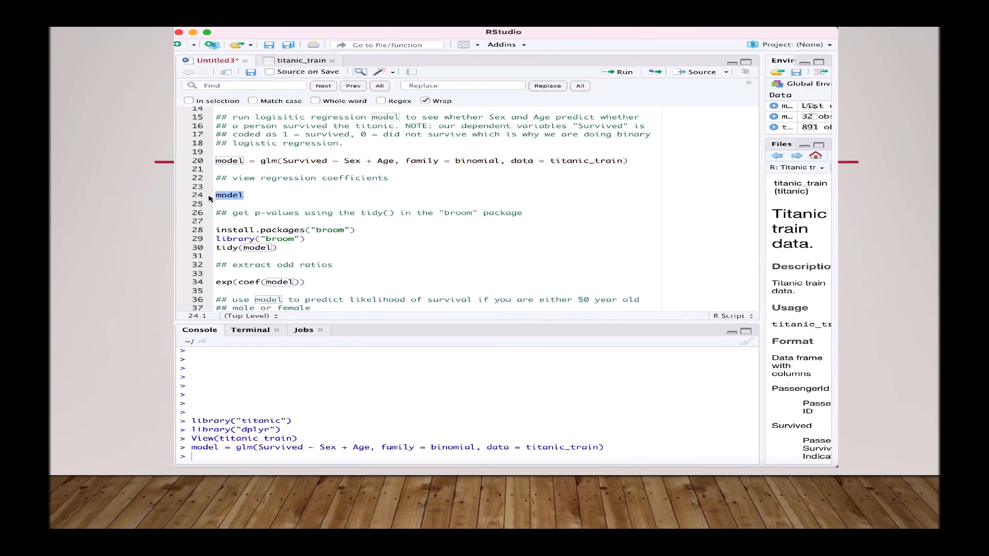
Print model coefficients (intercept 1.277, Sexmale -2.466, Age -0.005, AIC 756) and load broom
{"action": "key", "text": "ctrl+Return"}
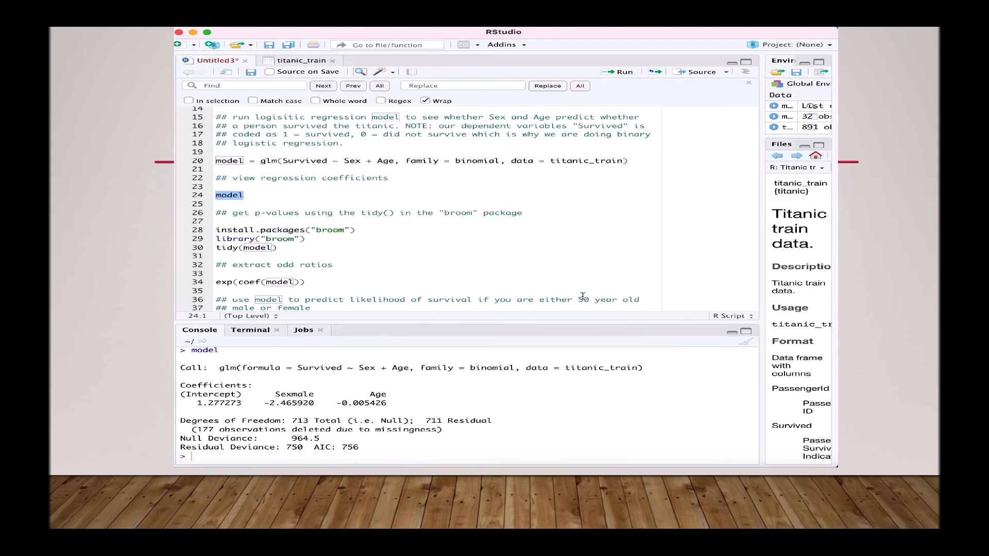
{"action": "left_click", "coordinate": [505, 244]}
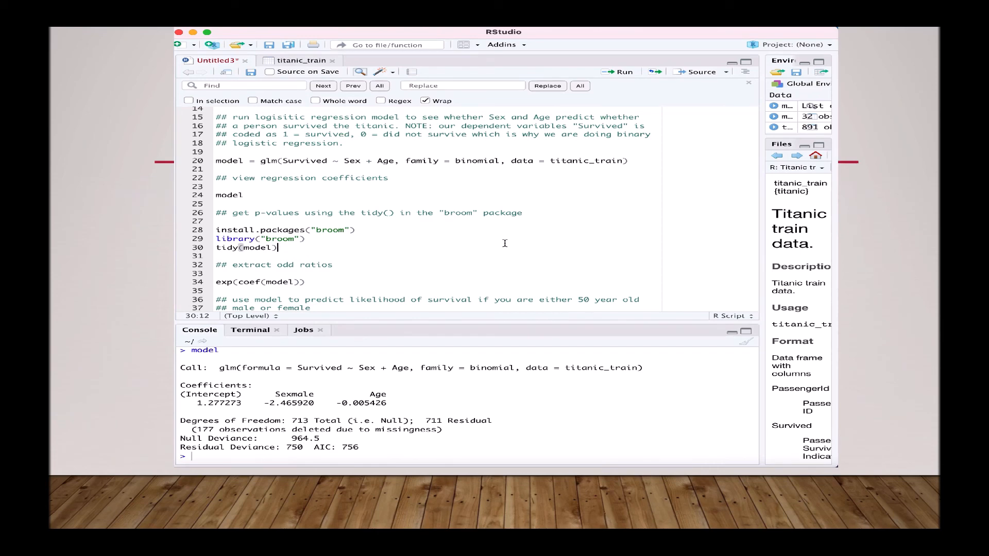
{"action": "left_click_drag", "start_coordinate": [306, 238], "coordinate": [196, 239]}
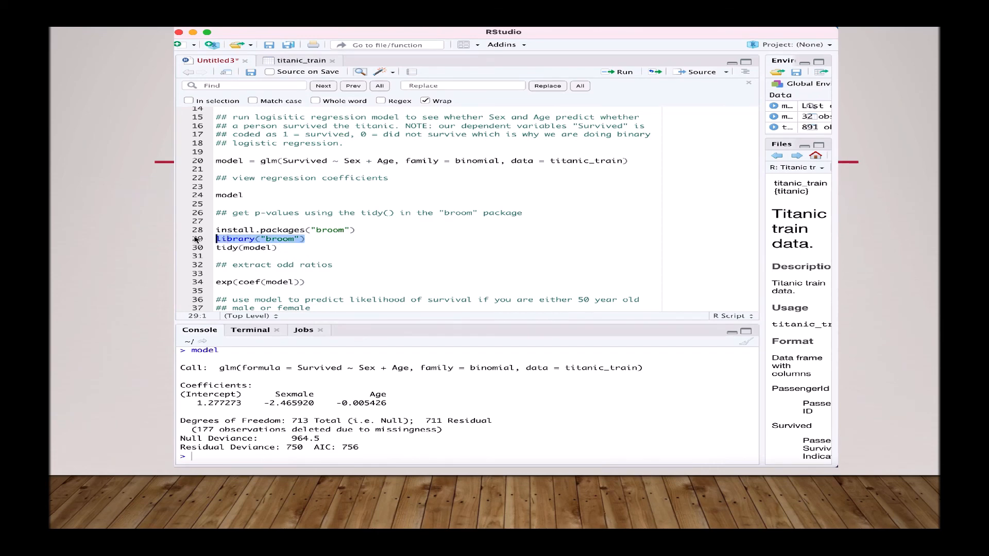
{"action": "key", "text": "super+Return"}
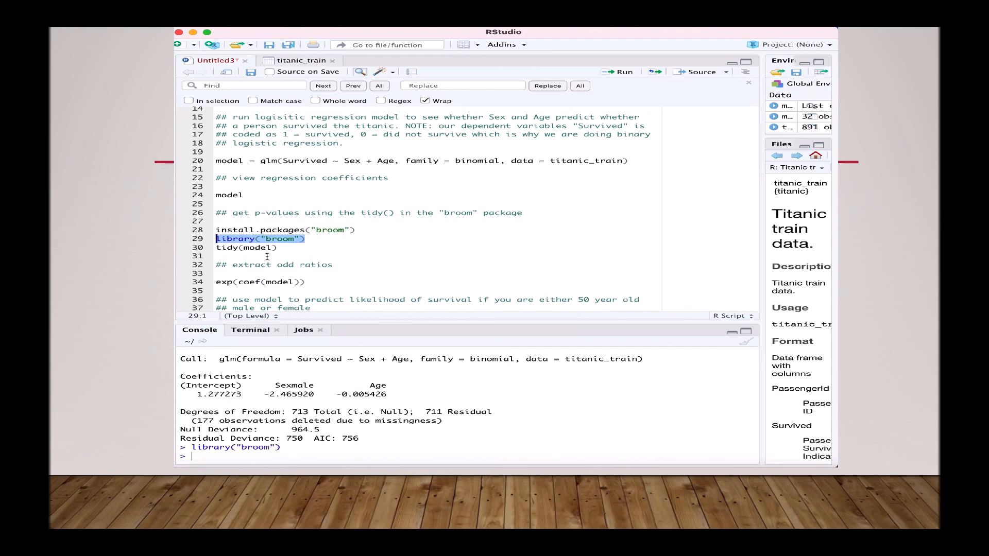
Run tidy(model) and highlight the p-values: Sexmale 2.26e-40 and Age 0.39
{"action": "left_click", "coordinate": [196, 248]}
{"action": "key", "text": "super+Return"}
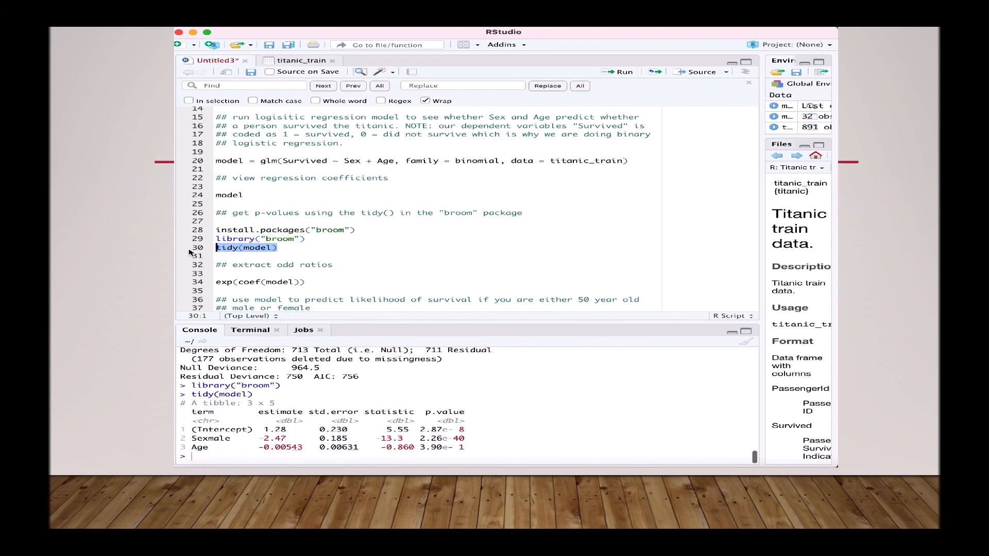
{"action": "left_click_drag", "start_coordinate": [465, 440], "coordinate": [410, 439]}
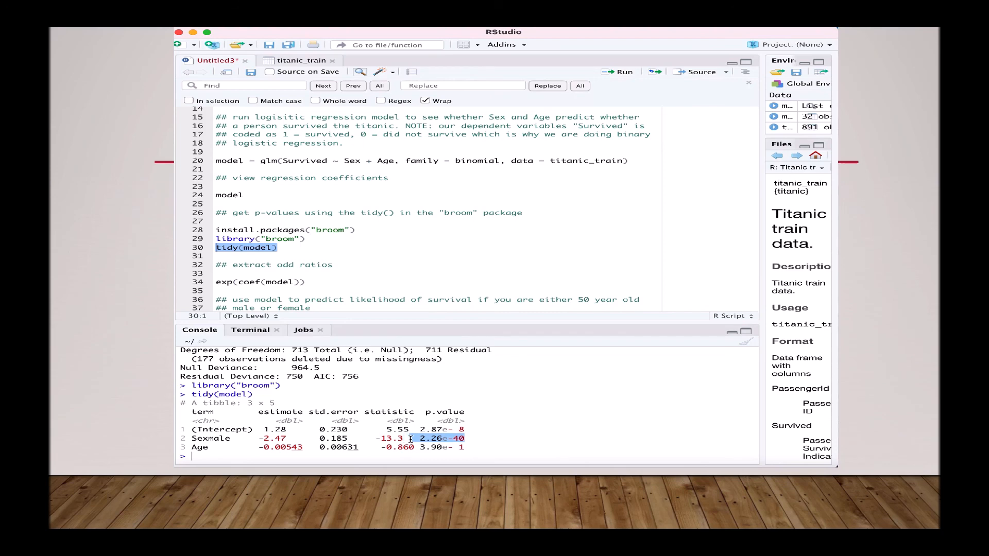
{"action": "left_click_drag", "start_coordinate": [467, 448], "coordinate": [420, 448]}
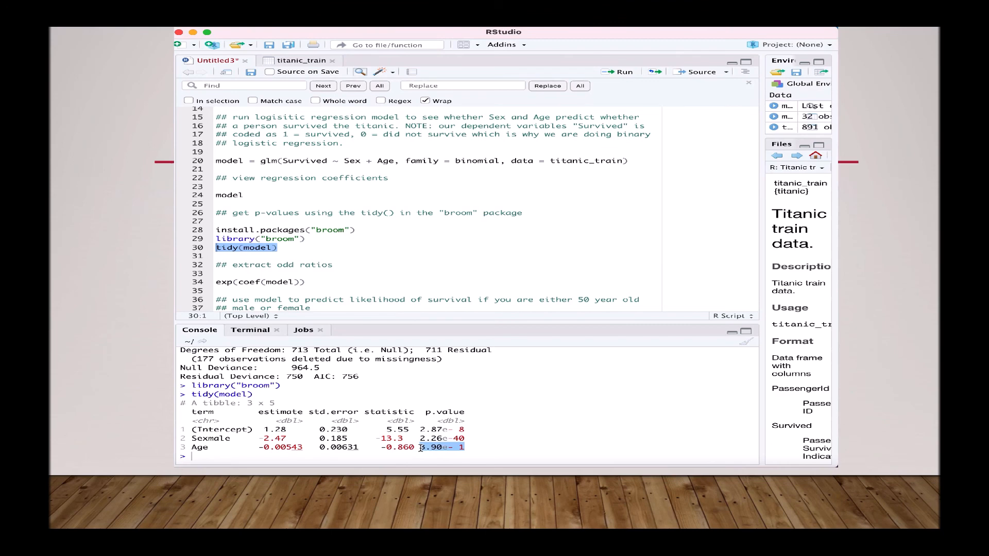
{"action": "left_click", "coordinate": [369, 257]}
{"action": "scroll", "coordinate": [386, 267], "scroll_direction": "down", "scroll_amount": 3}
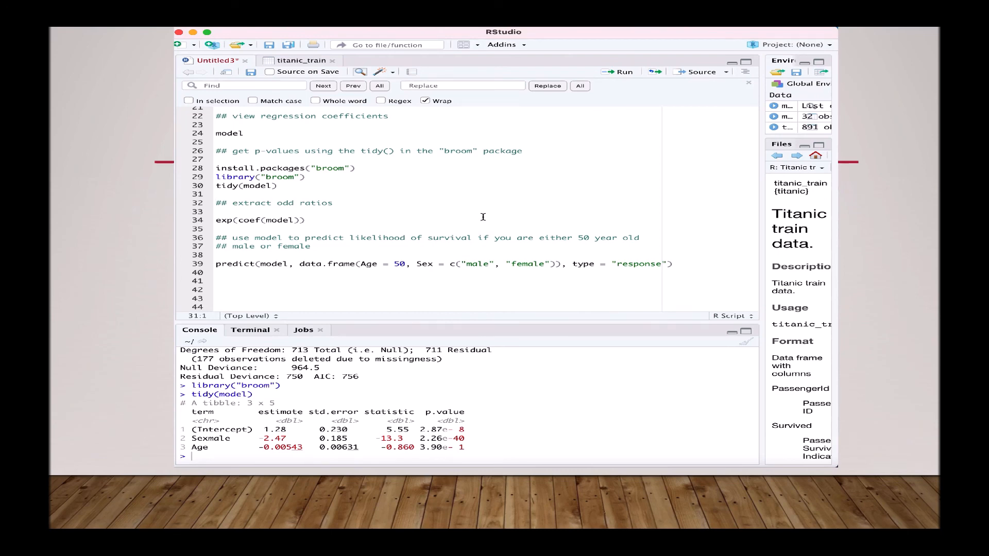
Run exp(coef(model)) to get odds ratios 3.587 (intercept), 0.0849 (Sexmale) and 0.9946 (Age)
{"action": "left_click_drag", "start_coordinate": [335, 221], "coordinate": [195, 222]}
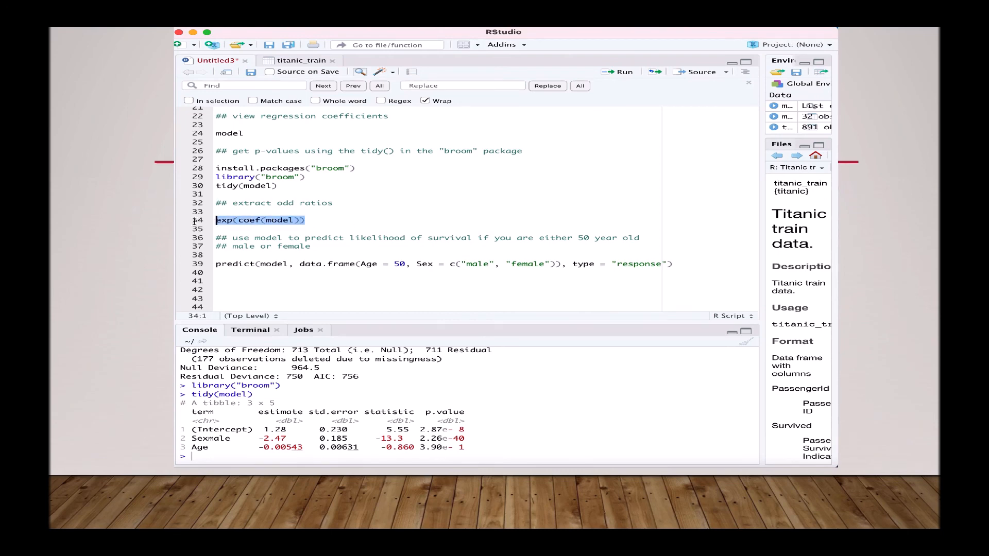
{"action": "key", "text": "super+Return"}
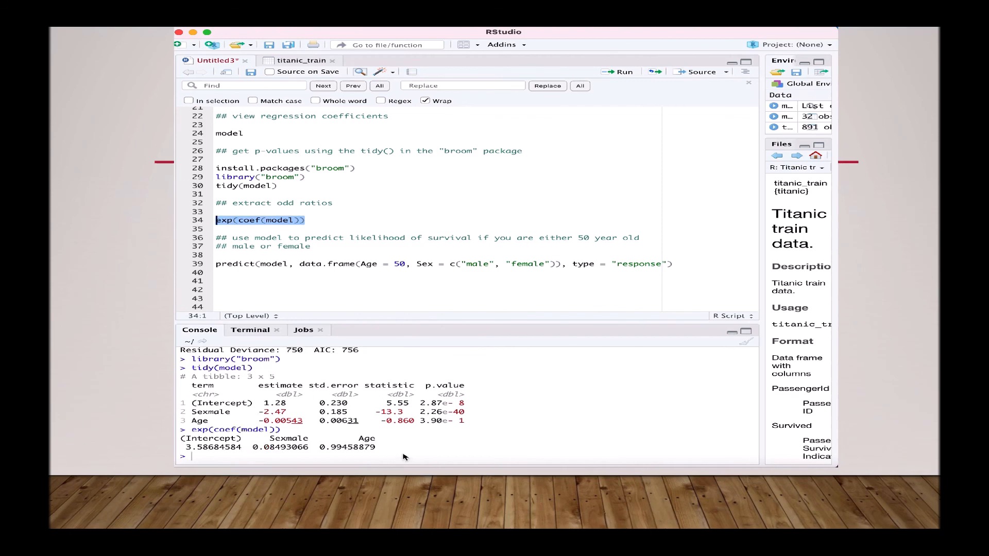
{"action": "left_click", "coordinate": [434, 250]}
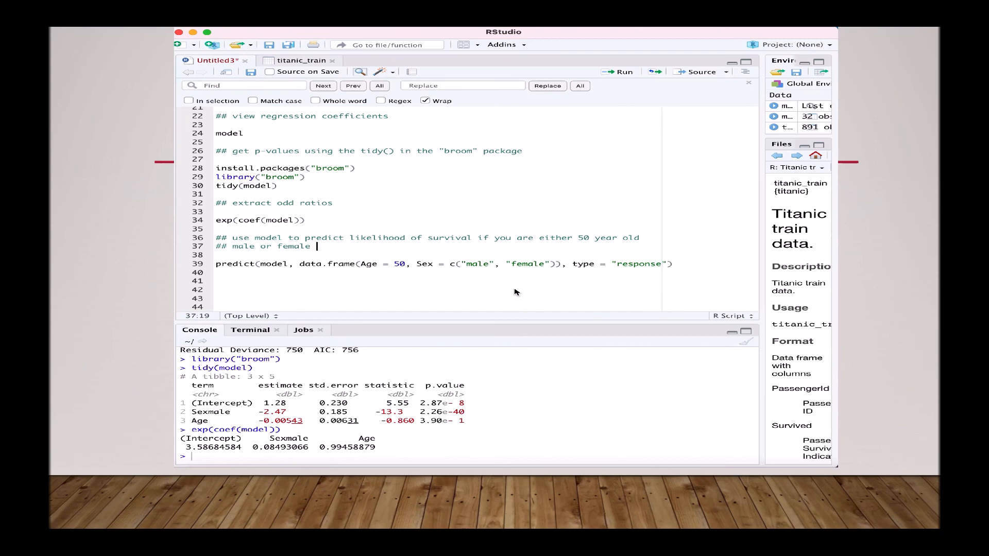
Predict survival at Age 50 (male 0.188, female 0.732), then change Age to 30 and rerun
{"action": "left_click_drag", "start_coordinate": [698, 264], "coordinate": [204, 267]}
{"action": "key", "text": "super+Return"}
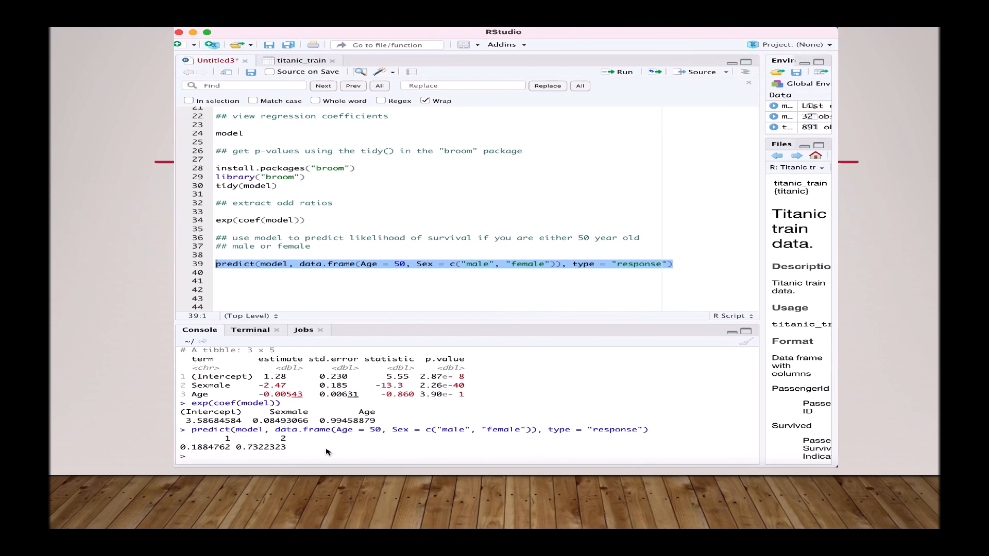
{"action": "left_click", "coordinate": [420, 306]}
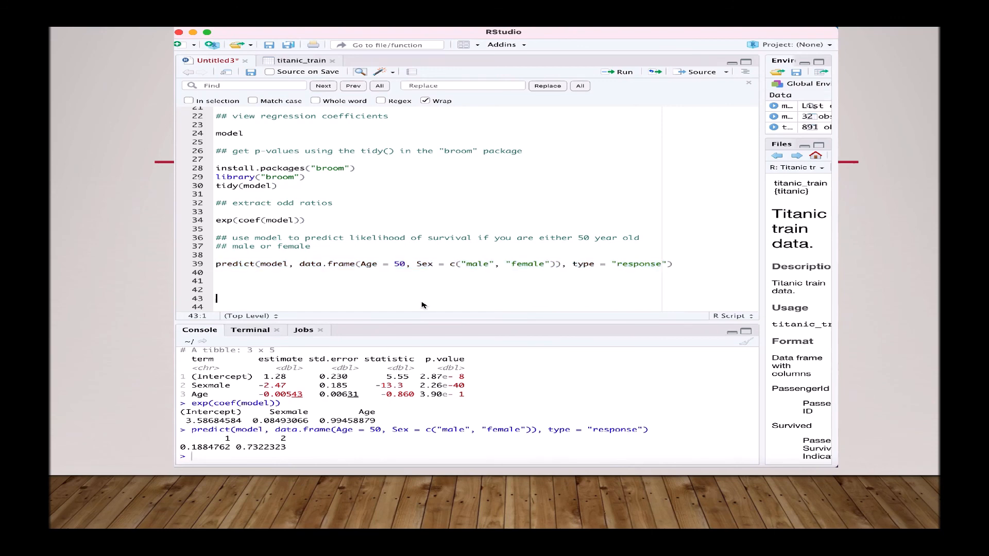
{"action": "left_click", "coordinate": [406, 265]}
{"action": "key", "text": "BackSpace"}
{"action": "key", "text": "Delete"}
{"action": "type", "text": "30"}
{"action": "left_click_drag", "start_coordinate": [675, 265], "coordinate": [200, 266]}
{"action": "key", "text": "super+Return"}
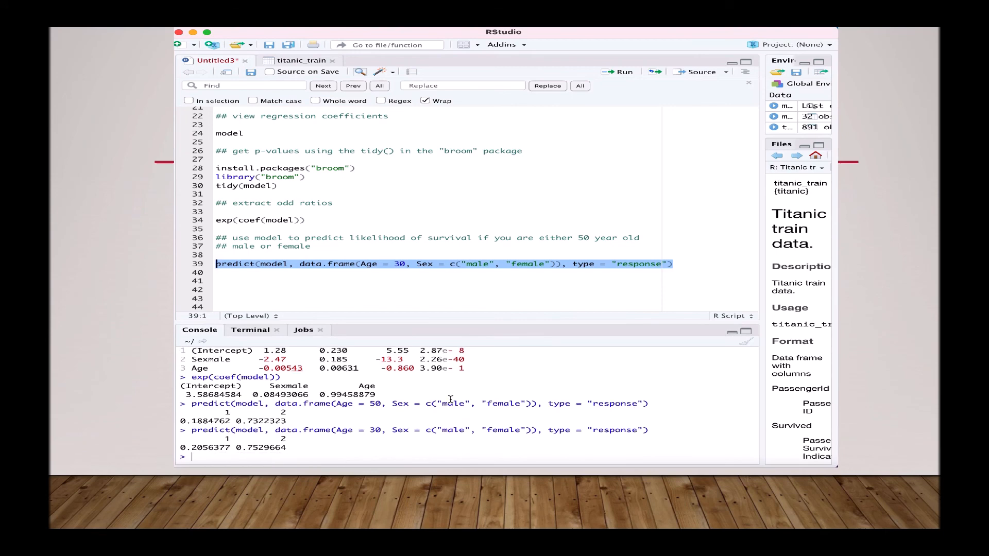
Revisit the Age coefficient's statistic and p-value in the console output
{"action": "scroll", "coordinate": [451, 400], "scroll_direction": "up", "scroll_amount": 2}
{"action": "left_click_drag", "start_coordinate": [464, 396], "coordinate": [381, 396]}
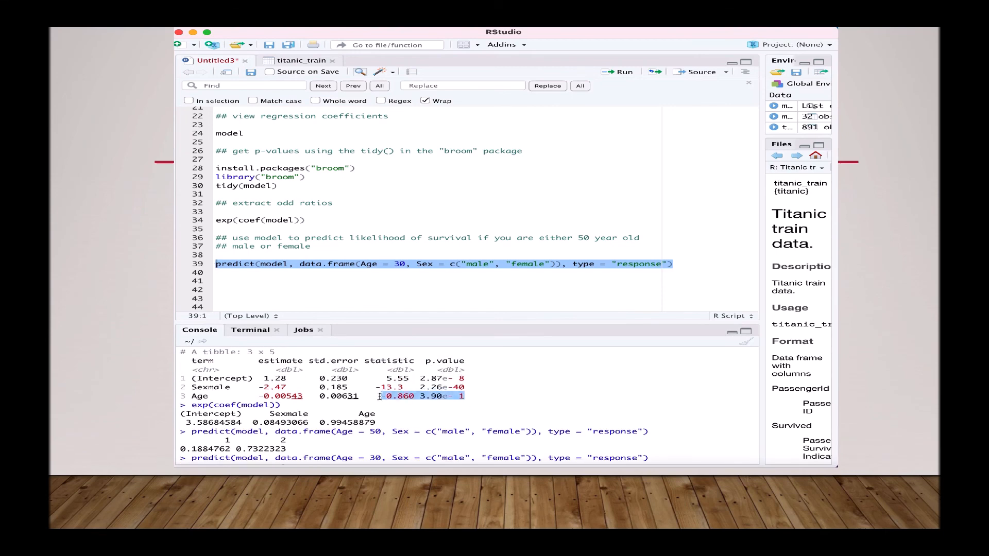
{"action": "scroll", "coordinate": [419, 431], "scroll_direction": "down", "scroll_amount": 2}
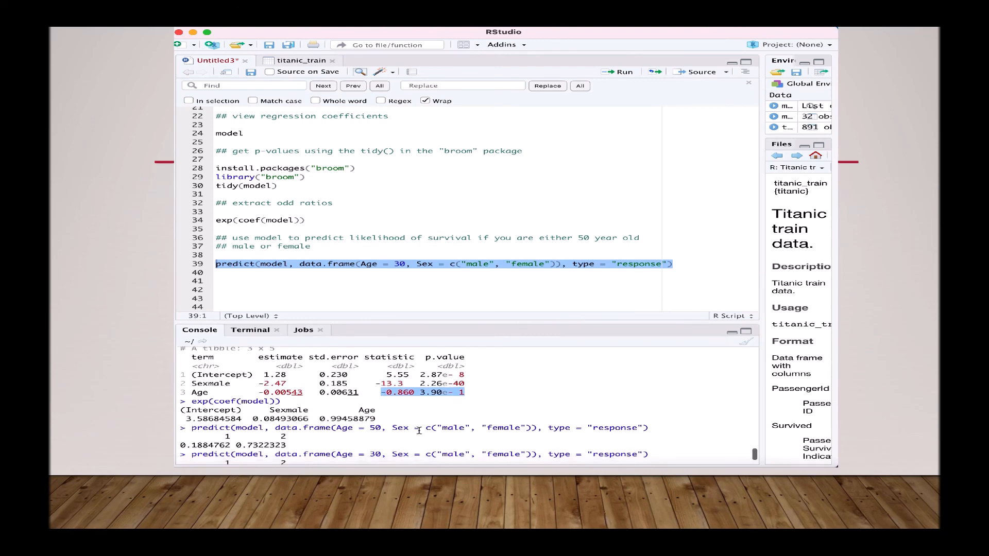